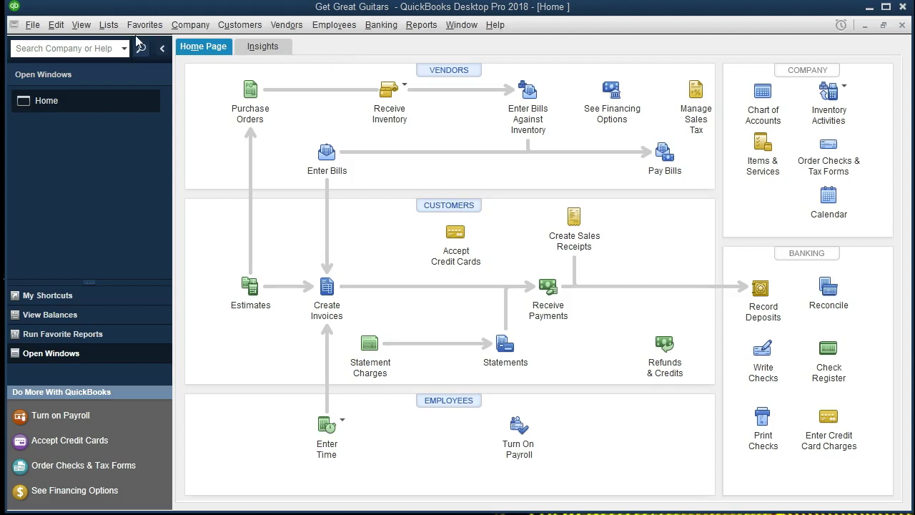
pyautogui.click(32, 26)
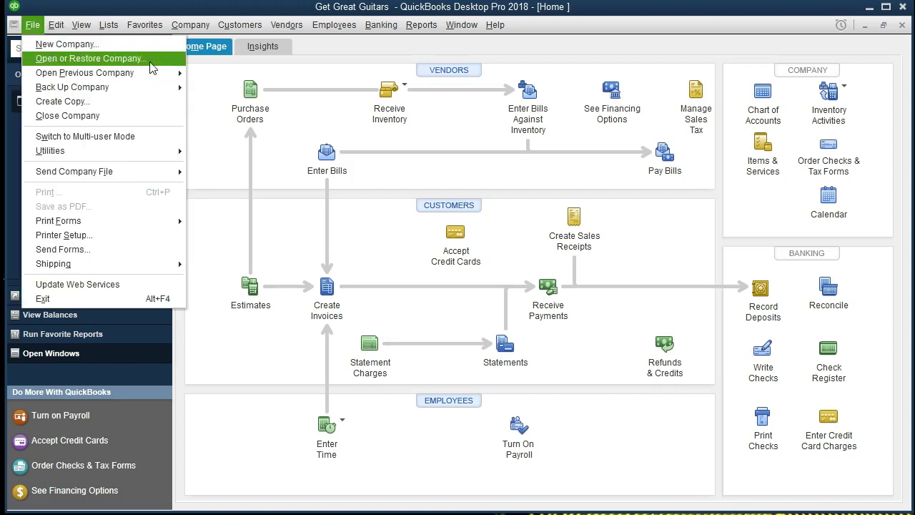
pyautogui.click(210, 343)
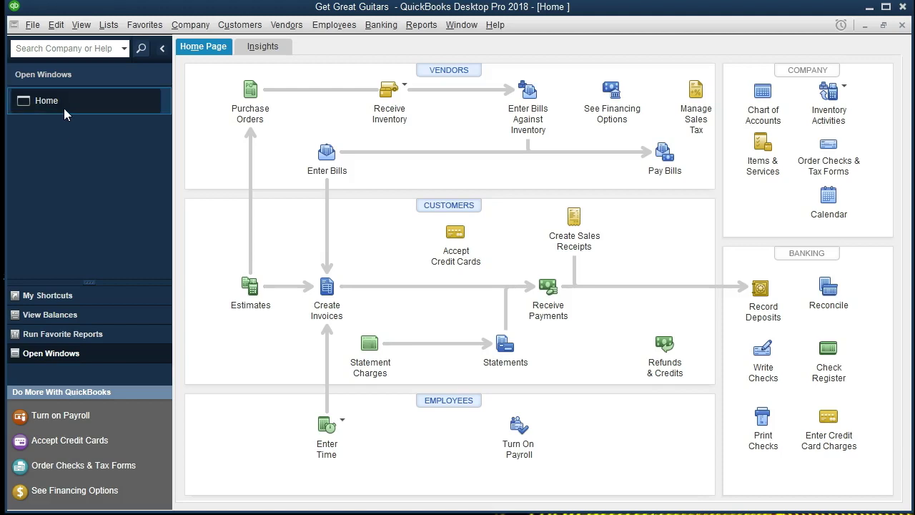
pyautogui.click(82, 25)
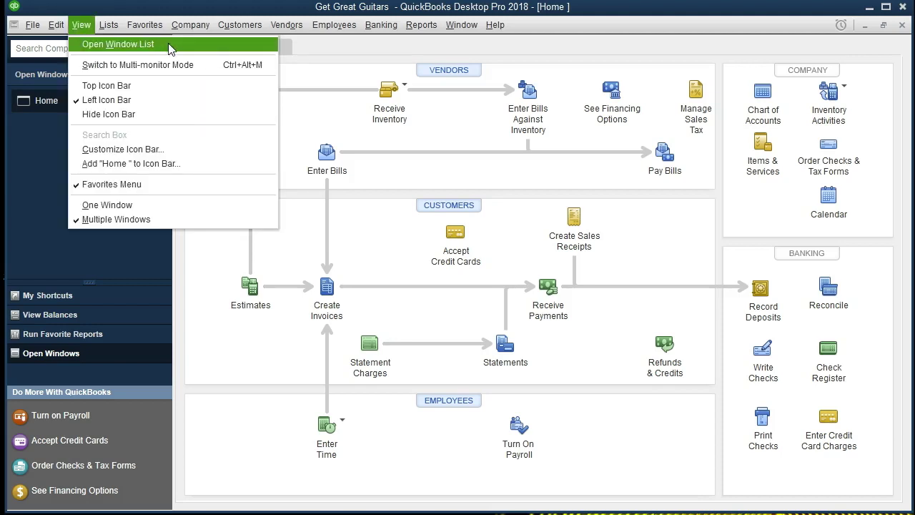
pyautogui.click(37, 145)
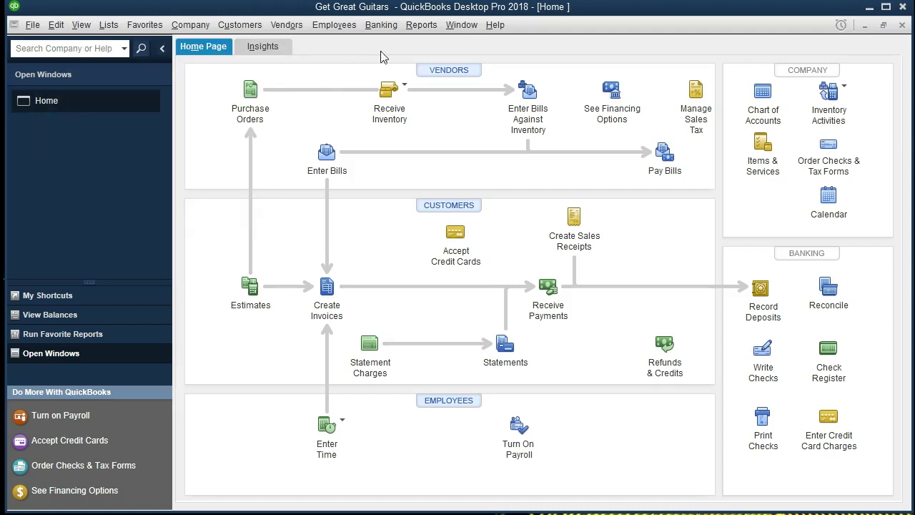
# Open the Trial Balance report from the Accountant & Taxes reports
pyautogui.click(421, 25)
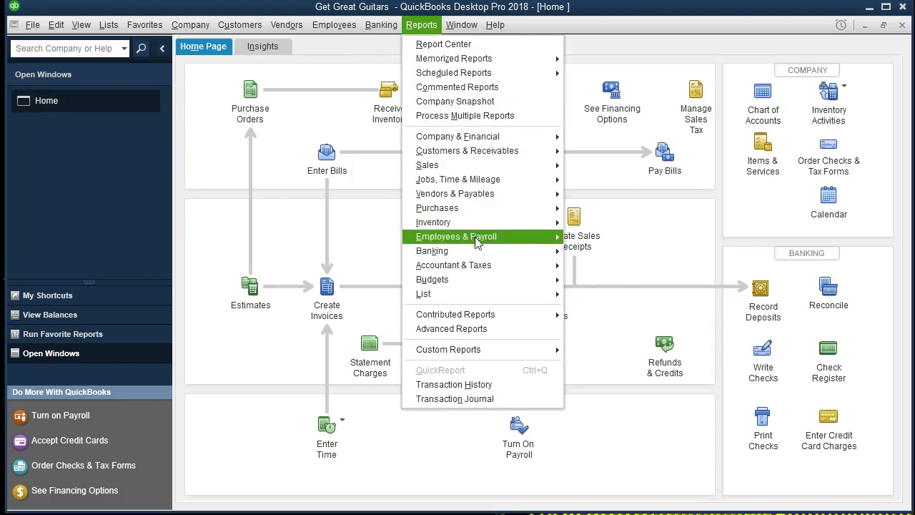
pyautogui.moveTo(484, 268)
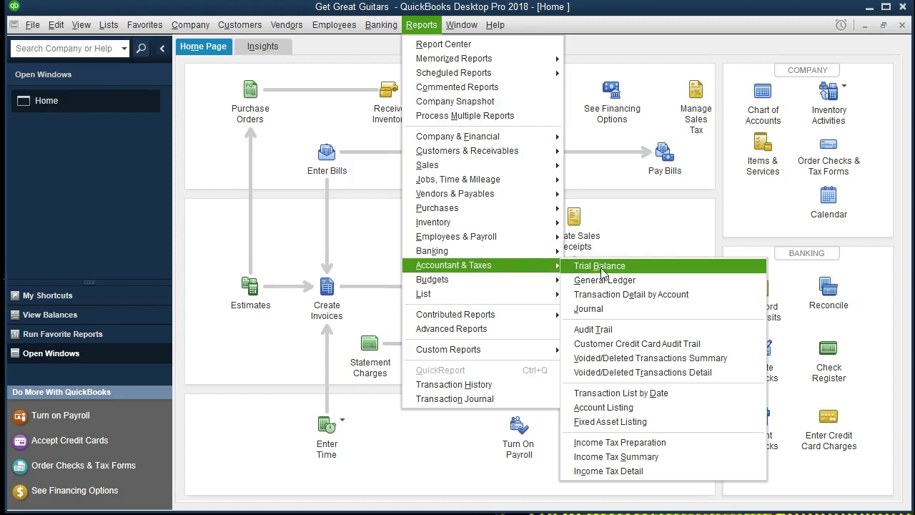
pyautogui.click(657, 270)
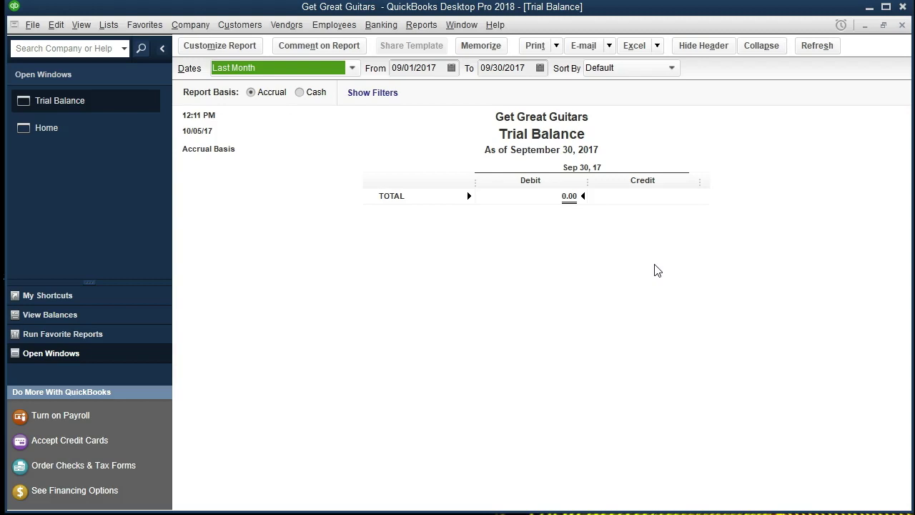
# Set the Trial Balance date range from 12/31/2020 to 12/31/2020 and review the account balances
pyautogui.press('Tab')
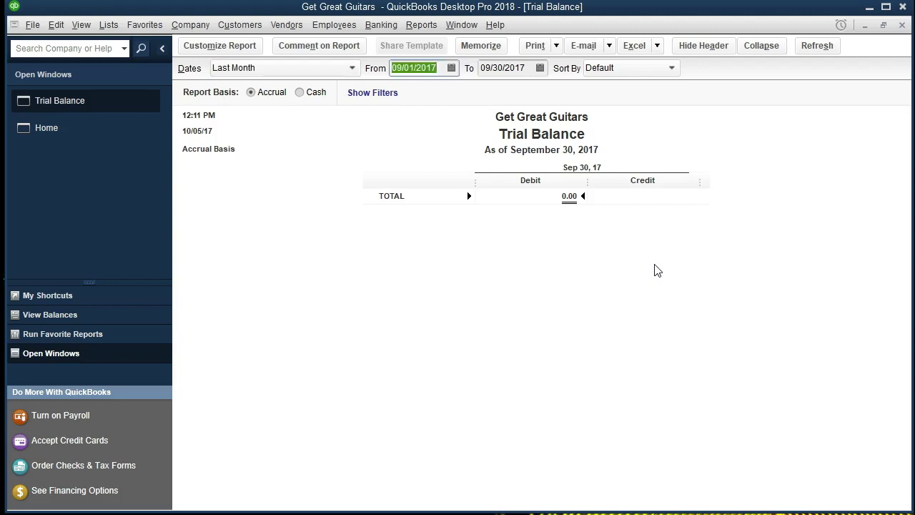
pyautogui.write('1')
pyautogui.write('2/31/')
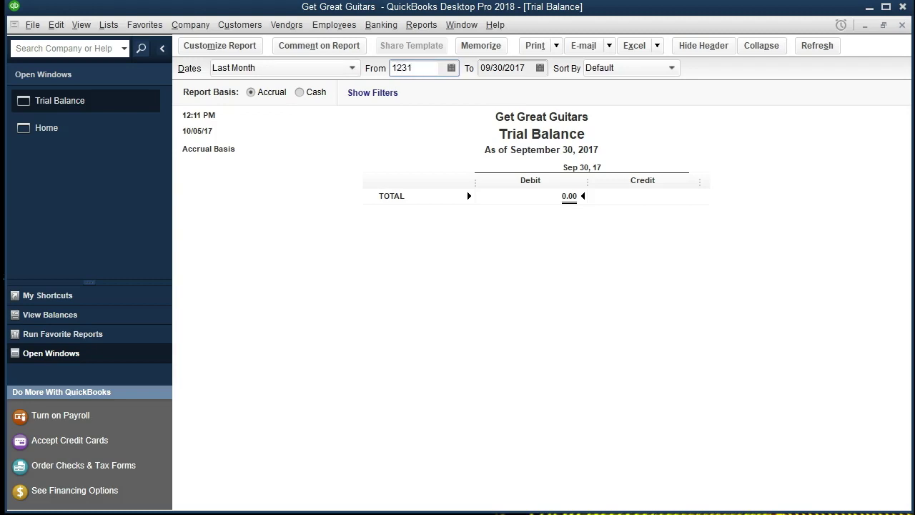
pyautogui.write('2020')
pyautogui.press('Tab')
pyautogui.write('12/31/2020')
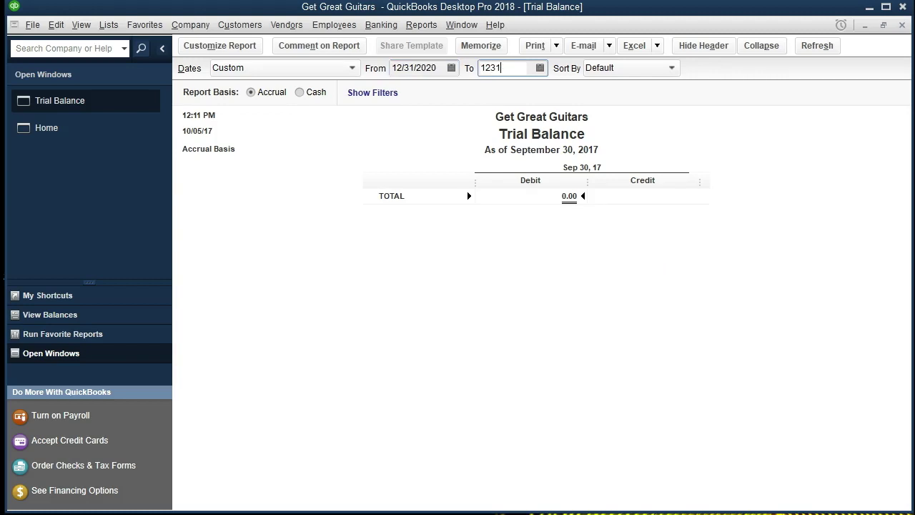
pyautogui.press('Tab')
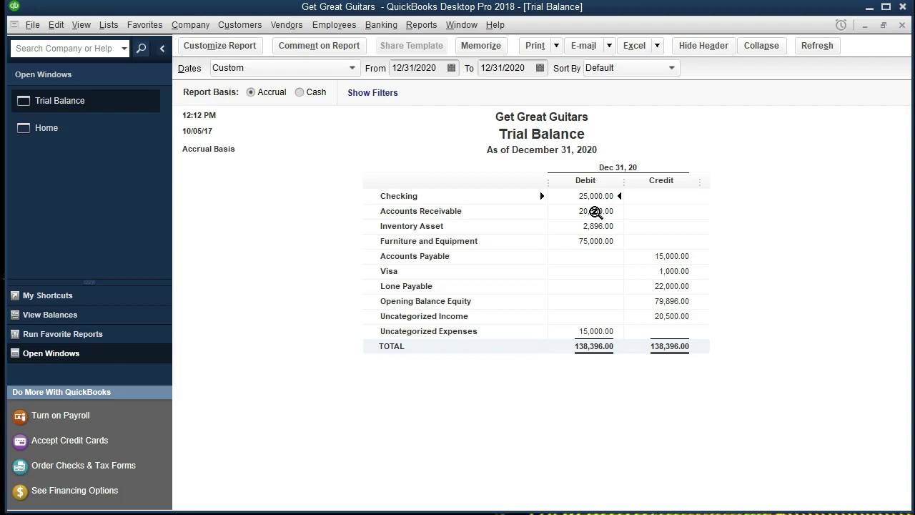
pyautogui.click(596, 212)
pyautogui.click(564, 228)
# Set the Trial Balance date range from 01/01/2021 to 01/01/2021 and check the Opening Balance Equity and Owners Equity amounts
pyautogui.click(441, 68)
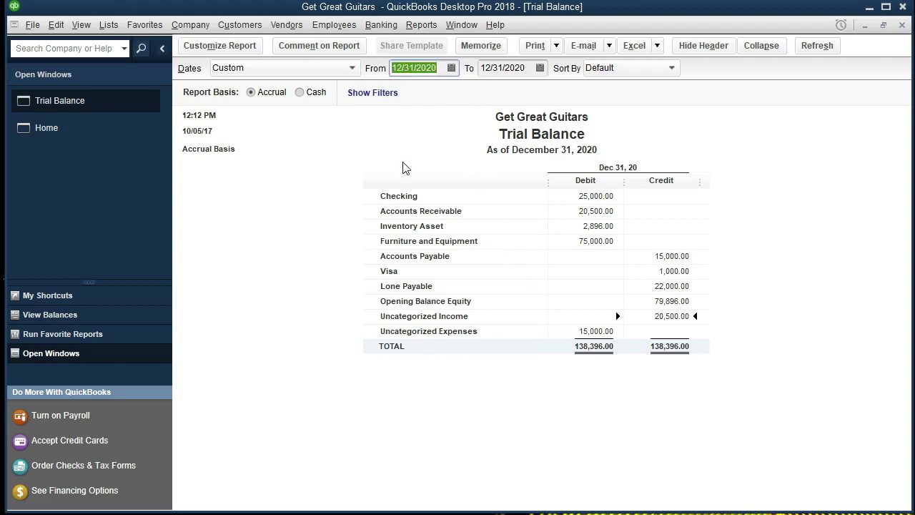
pyautogui.write('01')
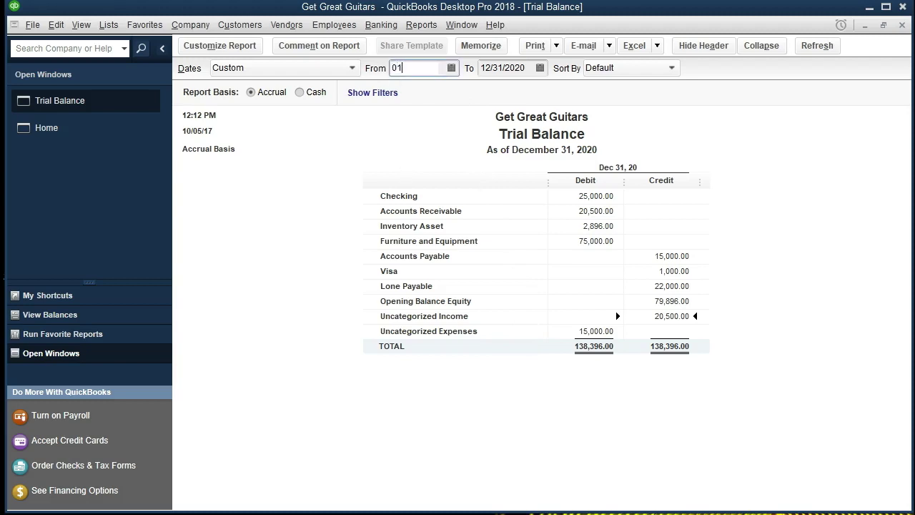
pyautogui.write('/01/2021')
pyautogui.press('Tab')
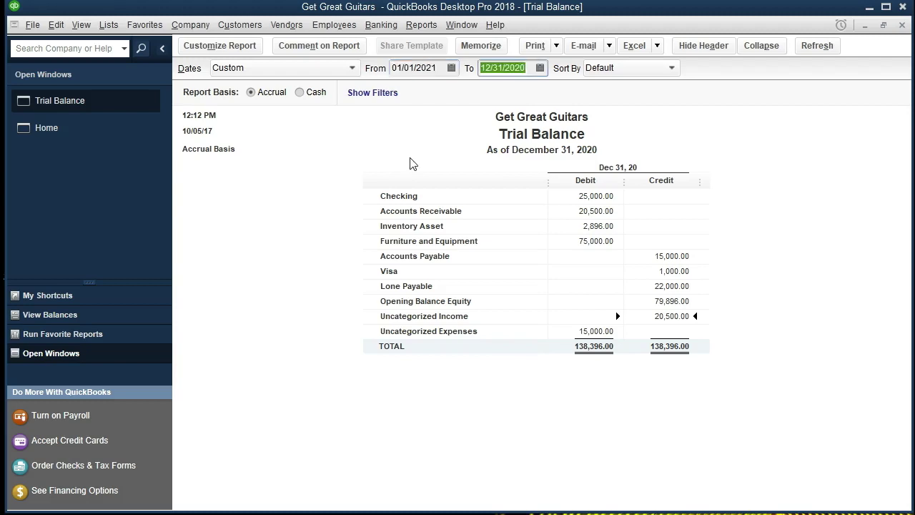
pyautogui.write('010121')
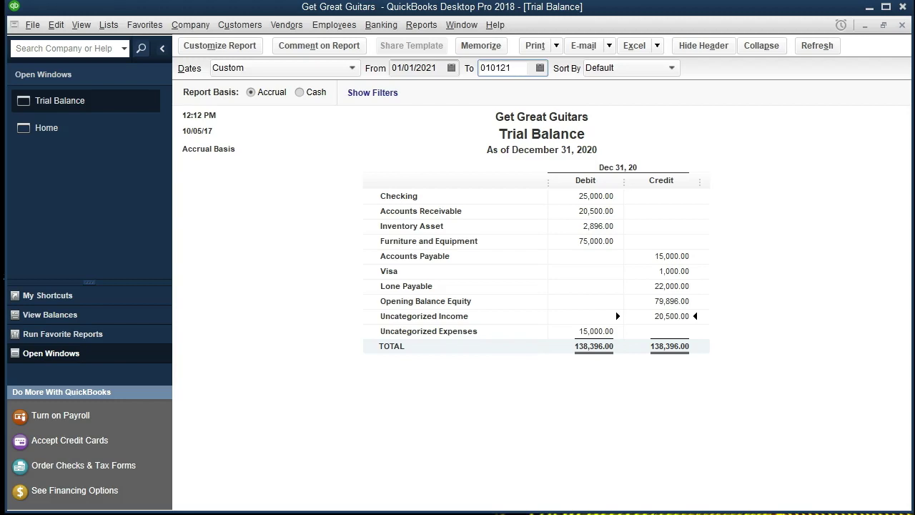
pyautogui.press('Tab')
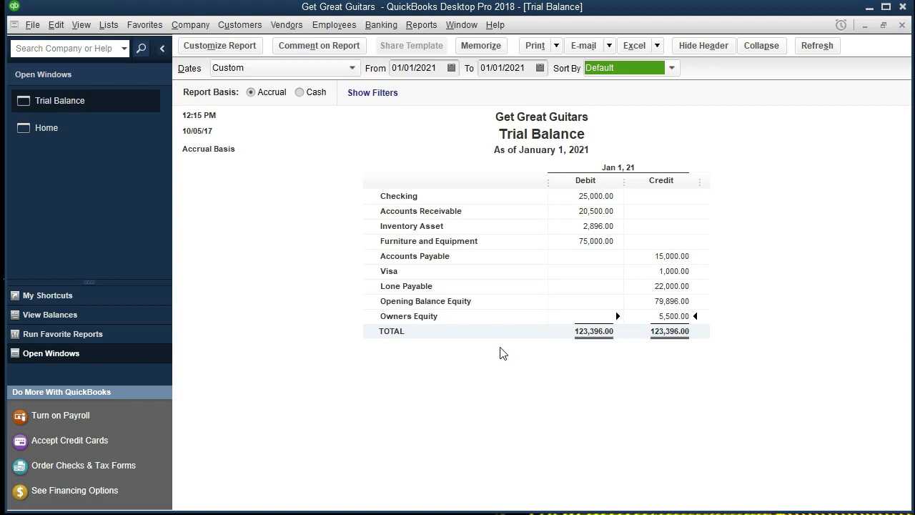
pyautogui.click(665, 301)
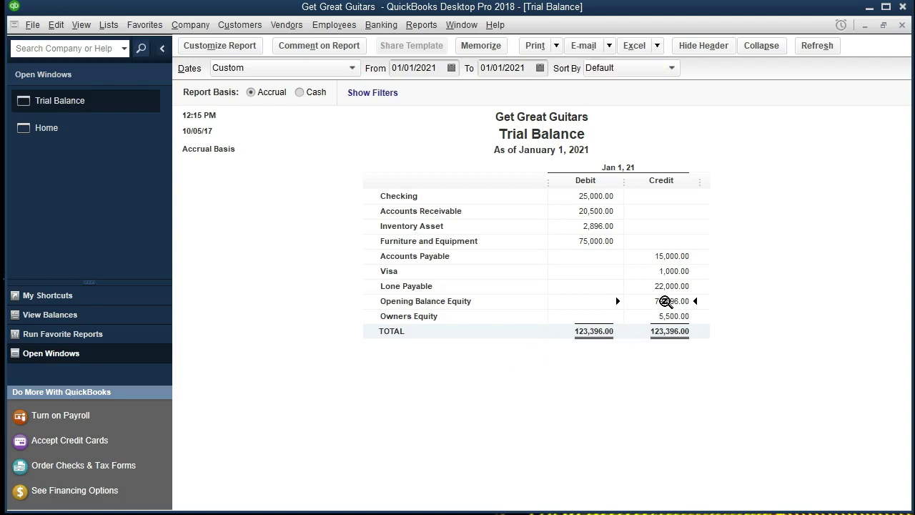
pyautogui.click(676, 317)
# Start a general journal entry dated 12/31/2020, dismissing the notice about automatic entry numbering
pyautogui.click(190, 25)
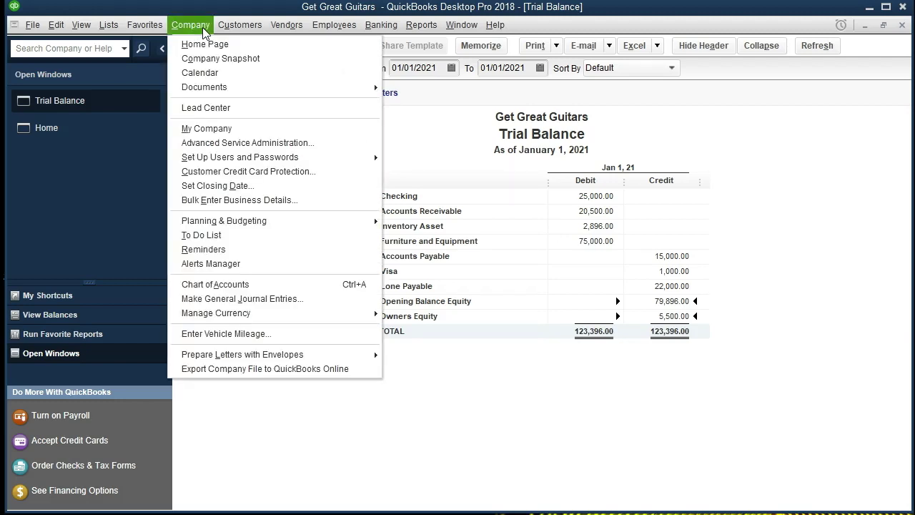
pyautogui.click(327, 307)
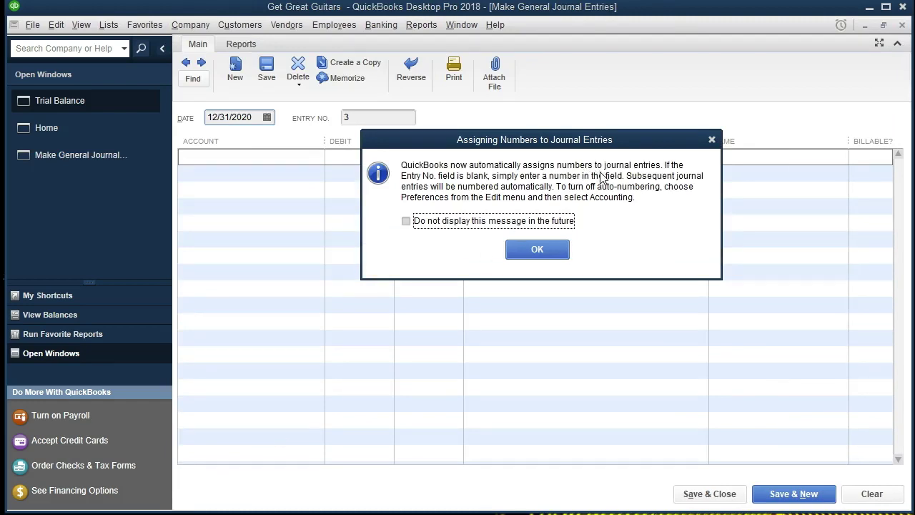
pyautogui.click(553, 253)
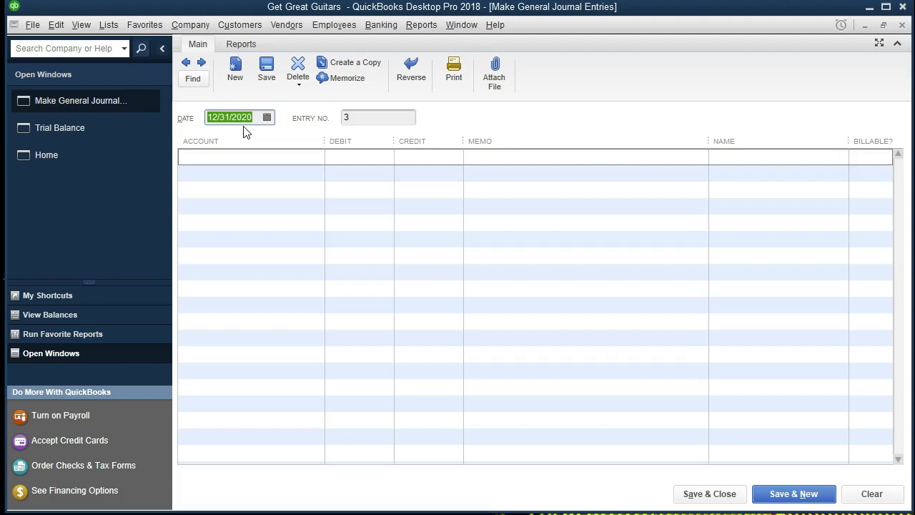
pyautogui.write('12/')
pyautogui.write('31/')
pyautogui.write('2020')
pyautogui.press('Tab')
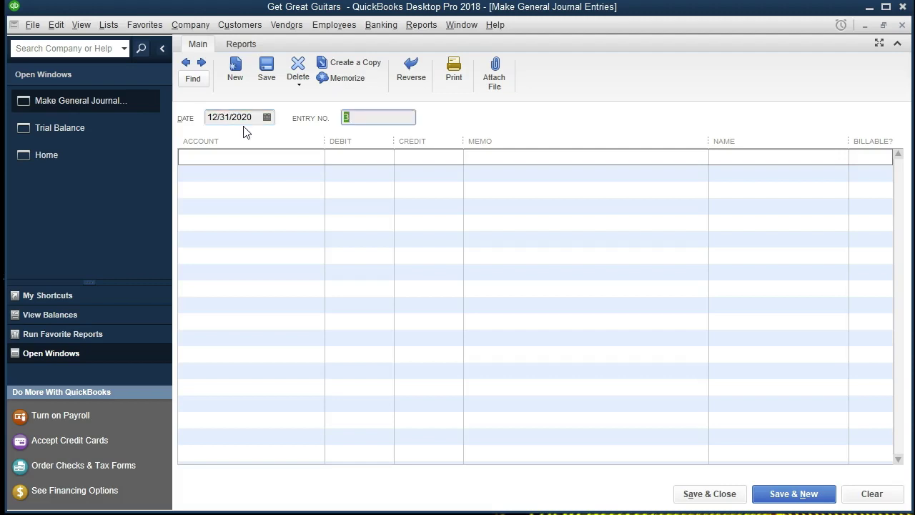
pyautogui.press('Tab')
# Enter Opening Balance Equity on the first journal line with a debit of 79,896, checking the amount against the Trial Balance
pyautogui.write('Op')
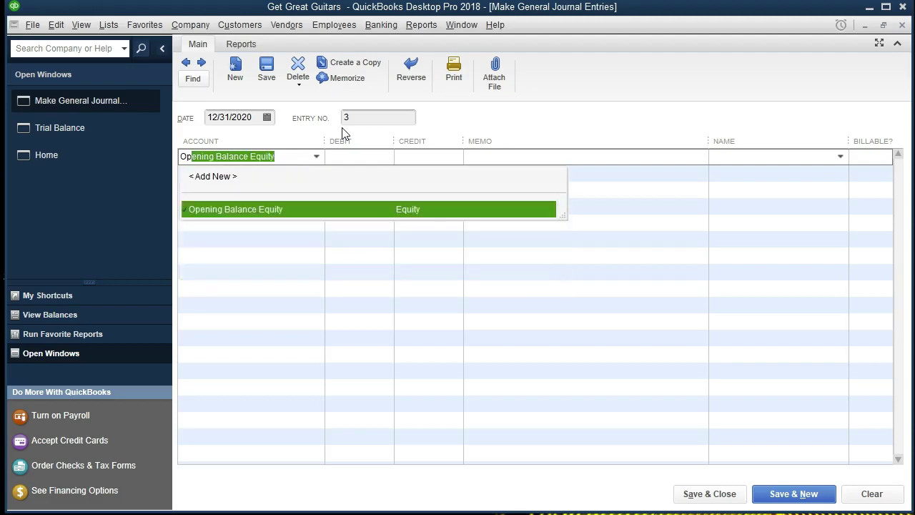
pyautogui.press('Tab')
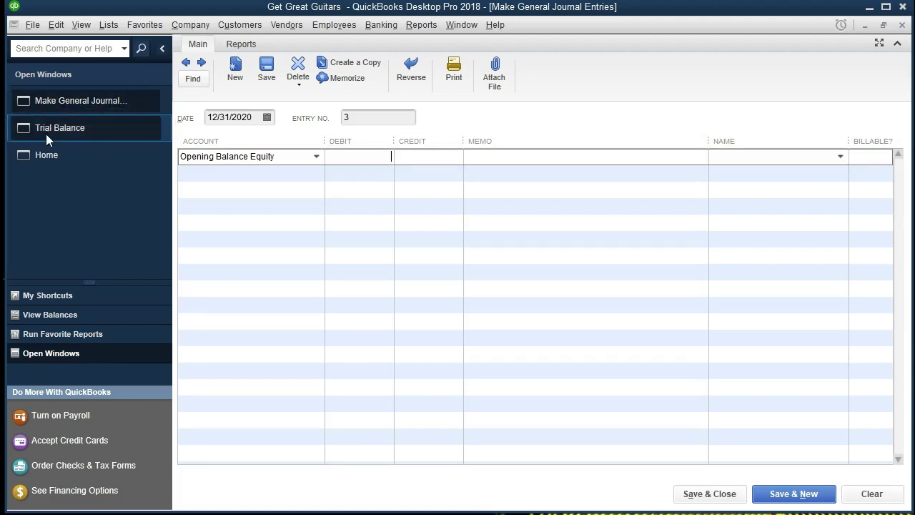
pyautogui.click(125, 131)
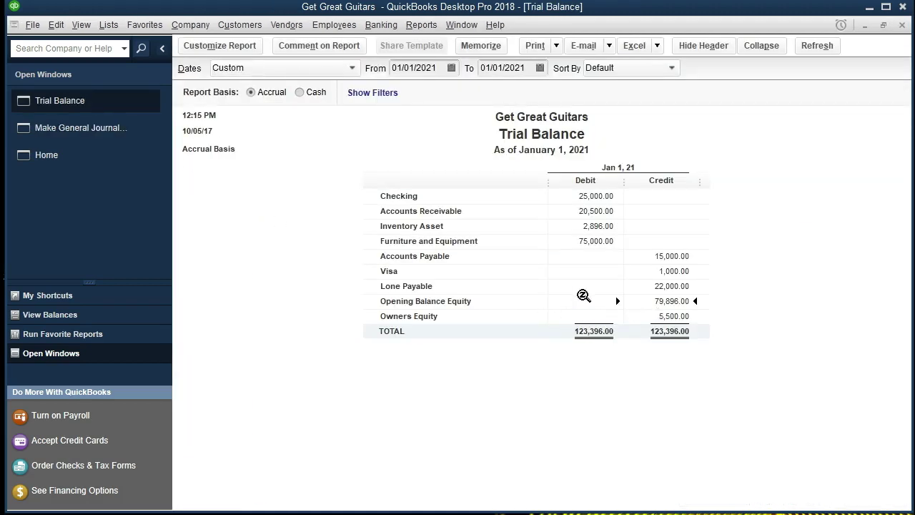
pyautogui.click(127, 134)
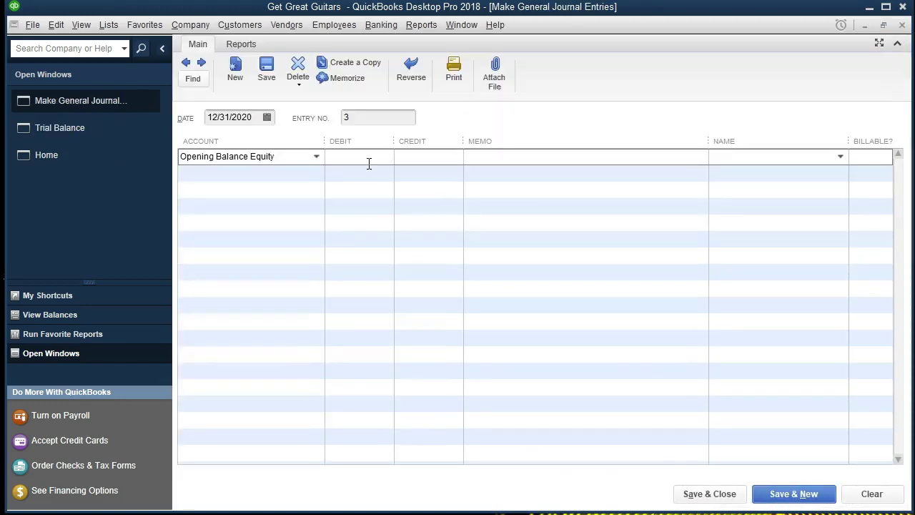
pyautogui.click(367, 158)
pyautogui.write('798*9')
pyautogui.press('BackSpace')
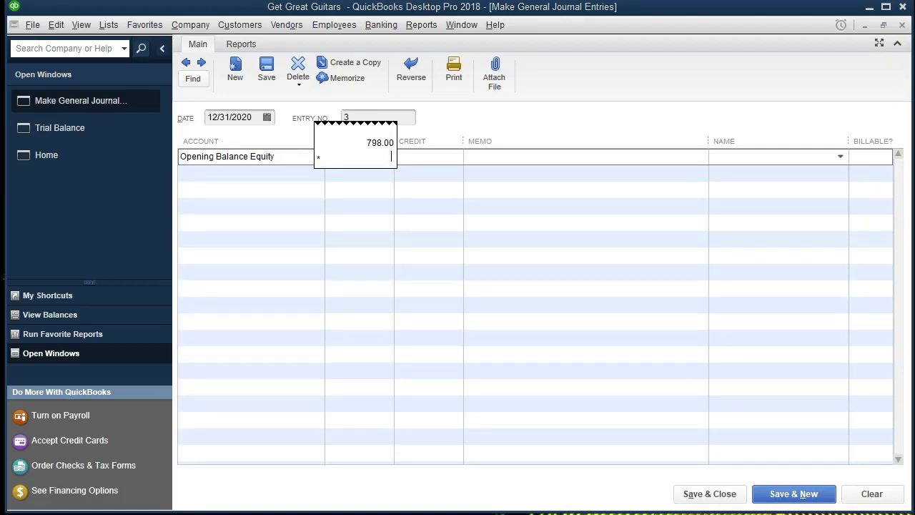
pyautogui.press('Escape')
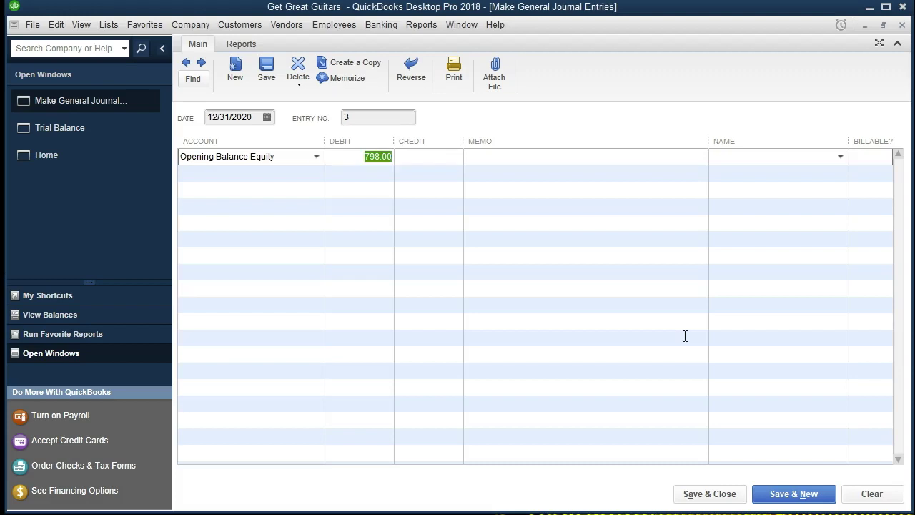
pyautogui.write('79,896')
pyautogui.press('Tab')
# Assign the balancing credit line to Owners Equity, then save and close the entry, accepting the posting to the Retained Earnings account
pyautogui.click(108, 128)
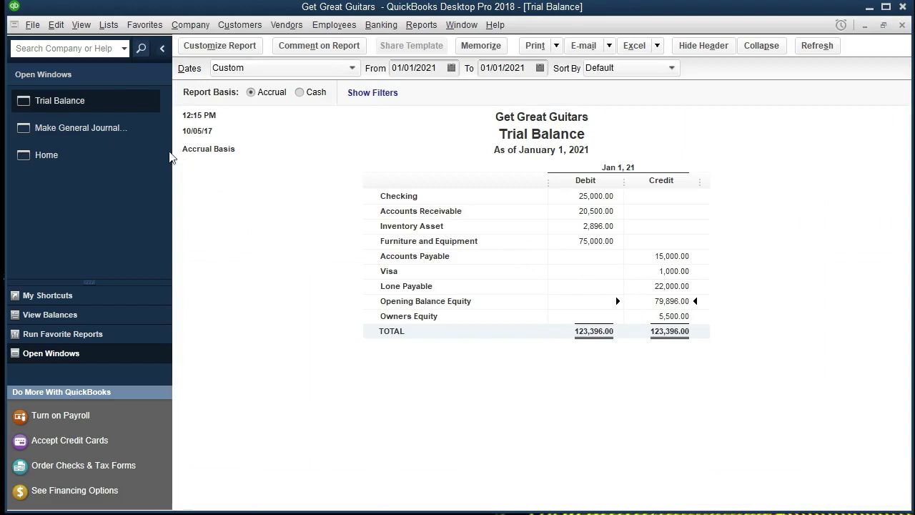
pyautogui.click(122, 133)
pyautogui.click(237, 174)
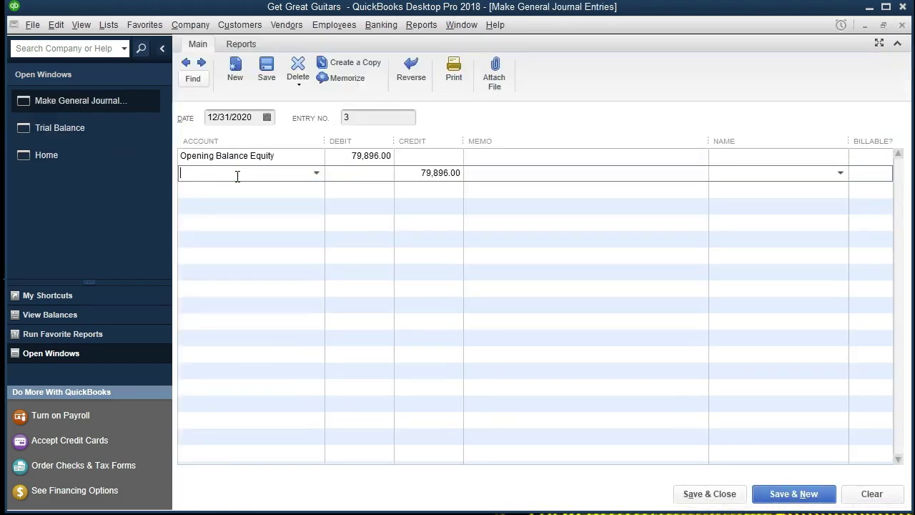
pyautogui.write('Owners Draw')
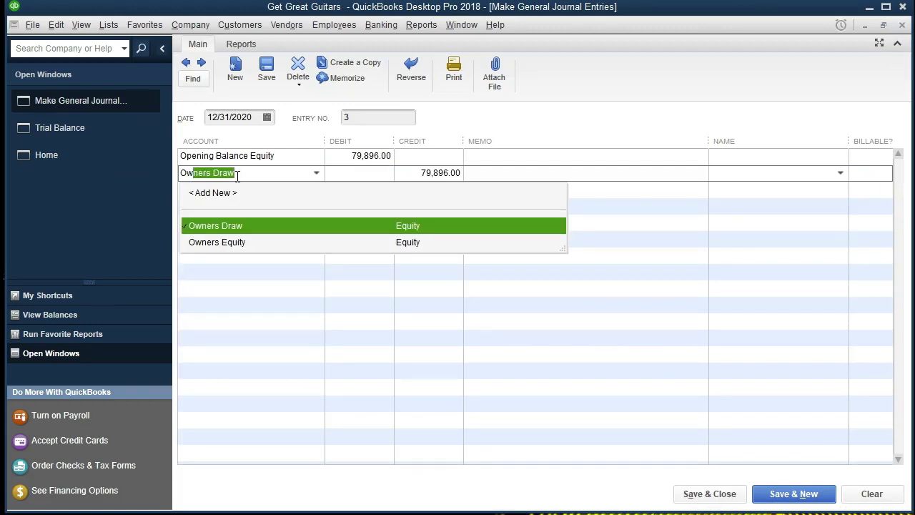
pyautogui.press('Down')
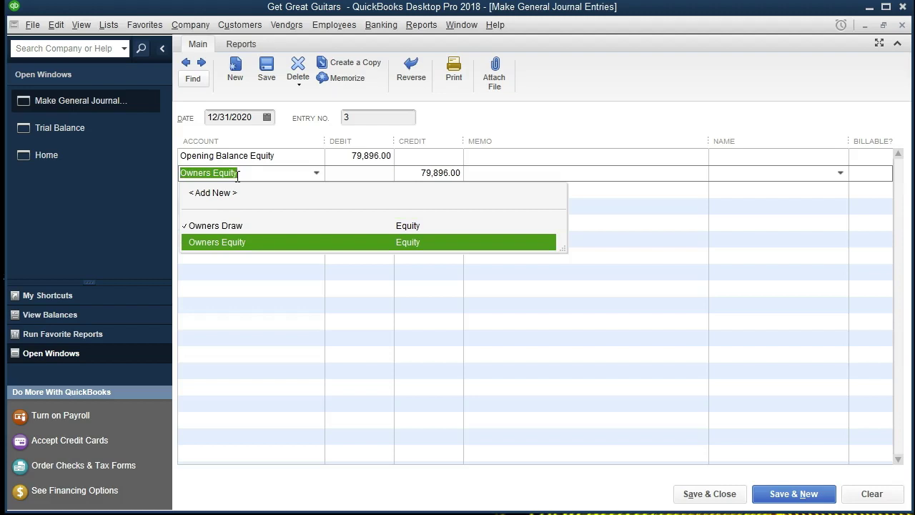
pyautogui.press('Tab')
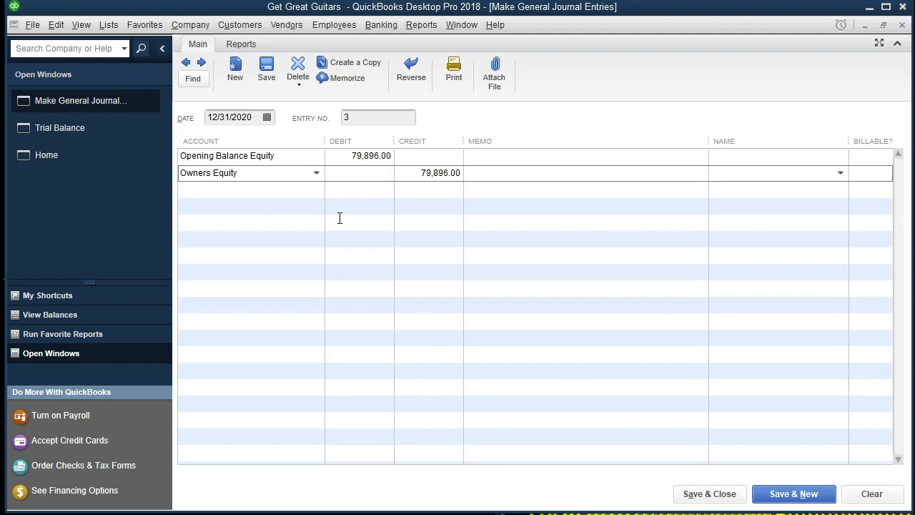
pyautogui.click(693, 496)
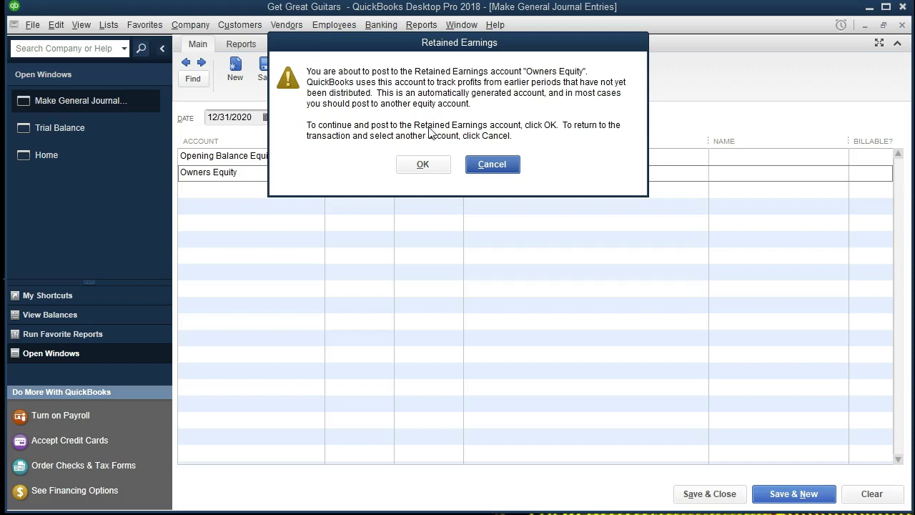
pyautogui.click(421, 165)
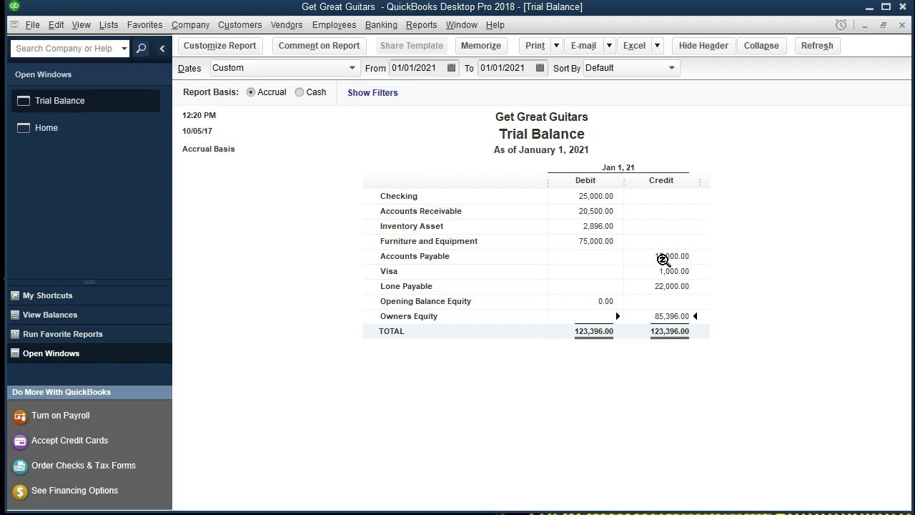
# Open the transaction detail behind the Opening Balance Equity debit and set the report's start date to 01/01/2020
pyautogui.click(557, 301)
pyautogui.doubleClick(605, 300)
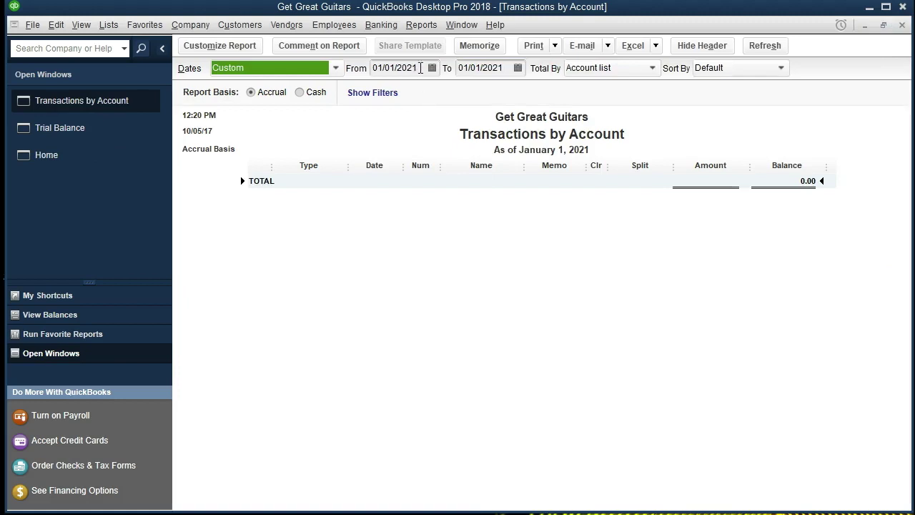
pyautogui.click(421, 68)
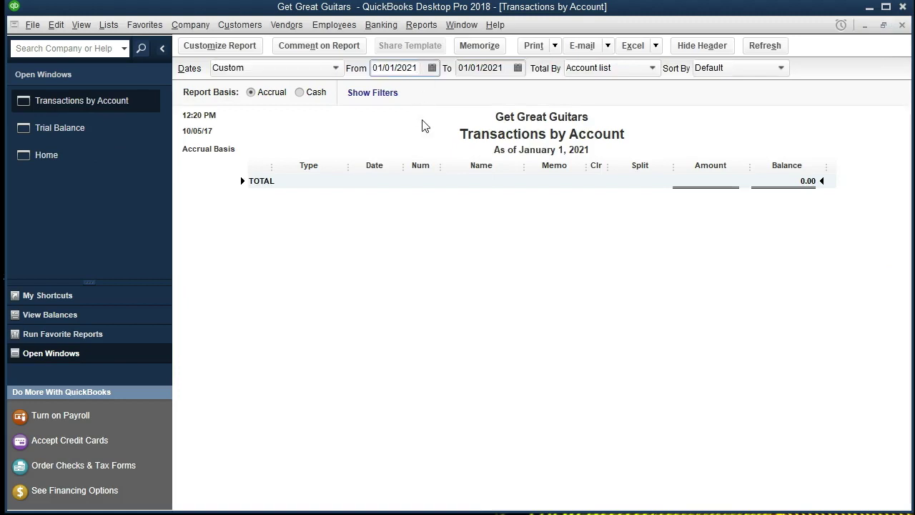
pyautogui.press('BackSpace')
pyautogui.write('0')
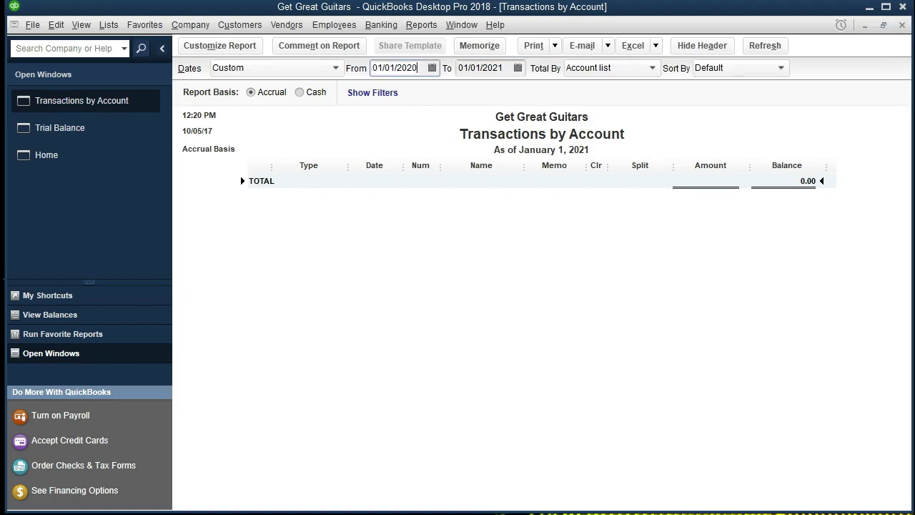
pyautogui.click(439, 251)
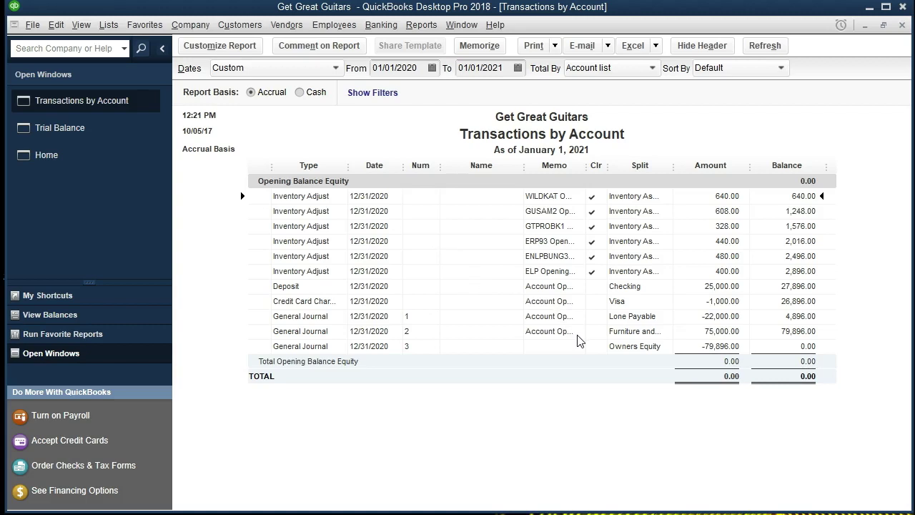
# Trace general journal entry 3 from the report through the account register to its source, and look through the neighbouring journal entries
pyautogui.click(707, 348)
pyautogui.doubleClick(720, 347)
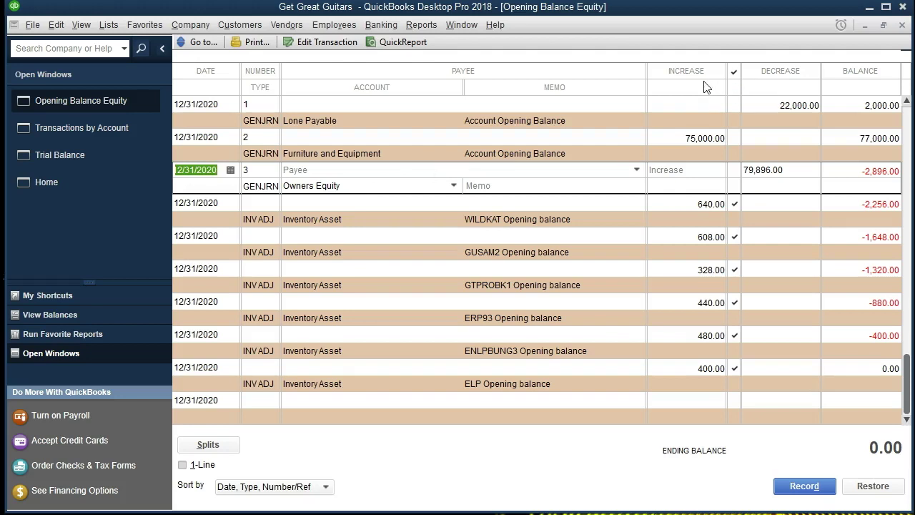
pyautogui.doubleClick(265, 189)
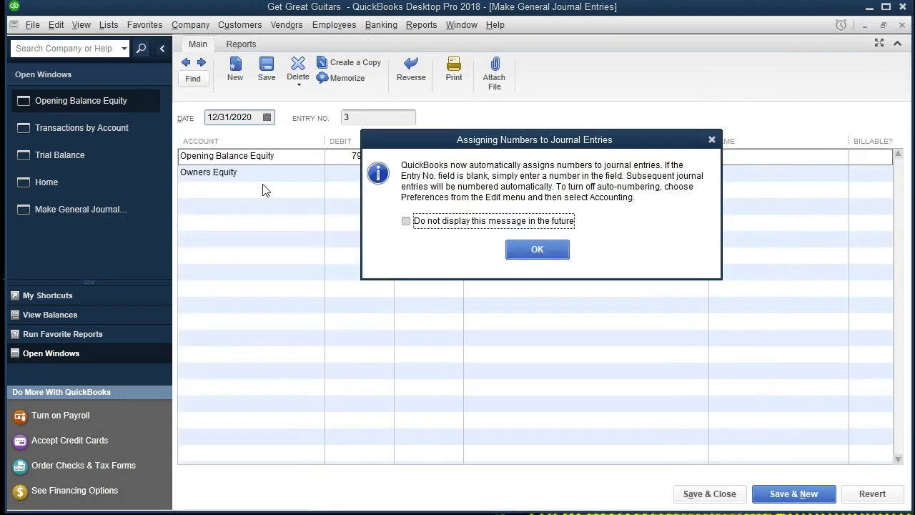
pyautogui.click(711, 141)
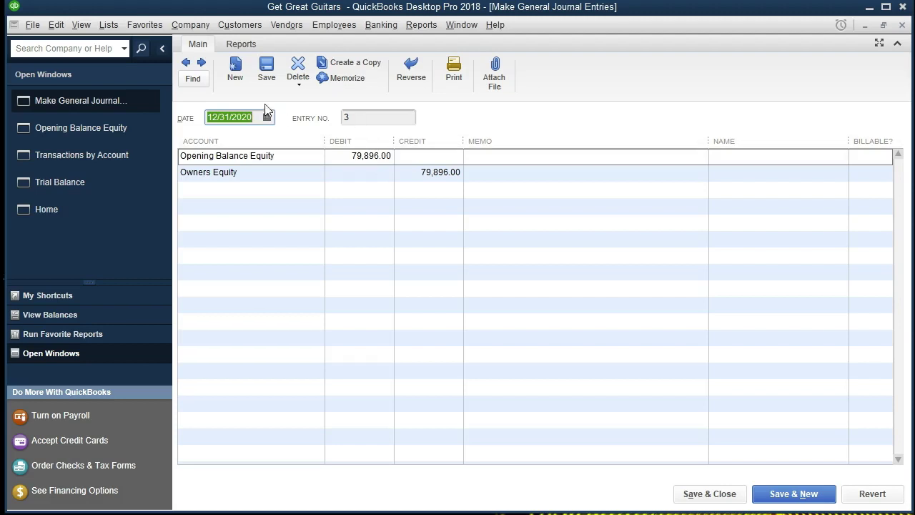
pyautogui.click(185, 63)
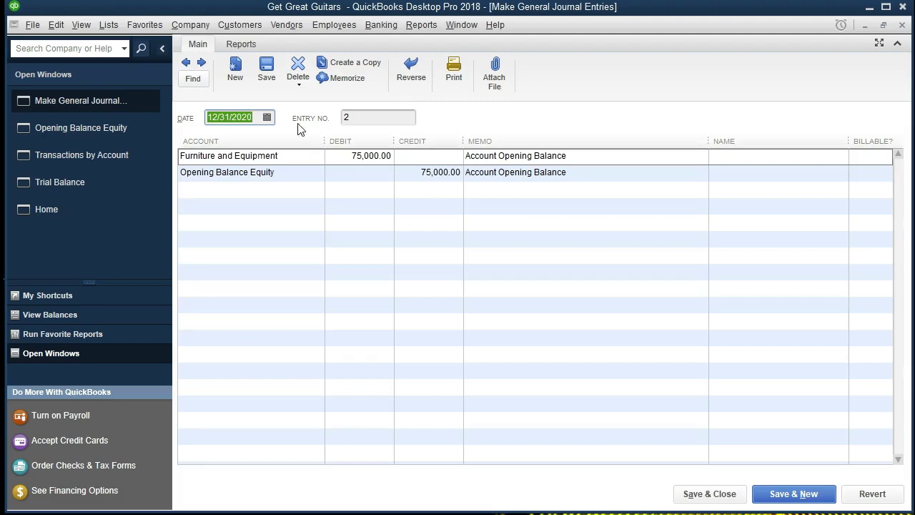
pyautogui.click(201, 65)
pyautogui.click(201, 65)
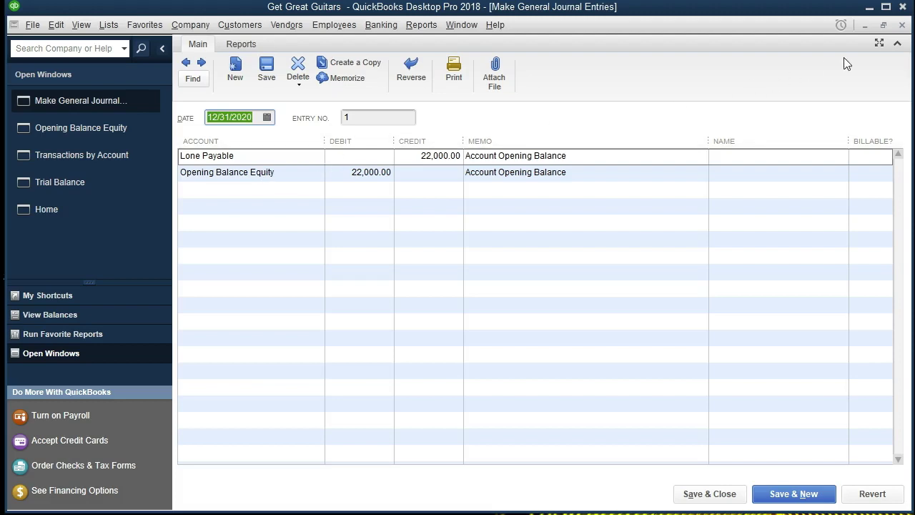
# Close the journal entry, register and Transactions by Account report, declining to memorize the report and suppressing that prompt in future
pyautogui.click(901, 25)
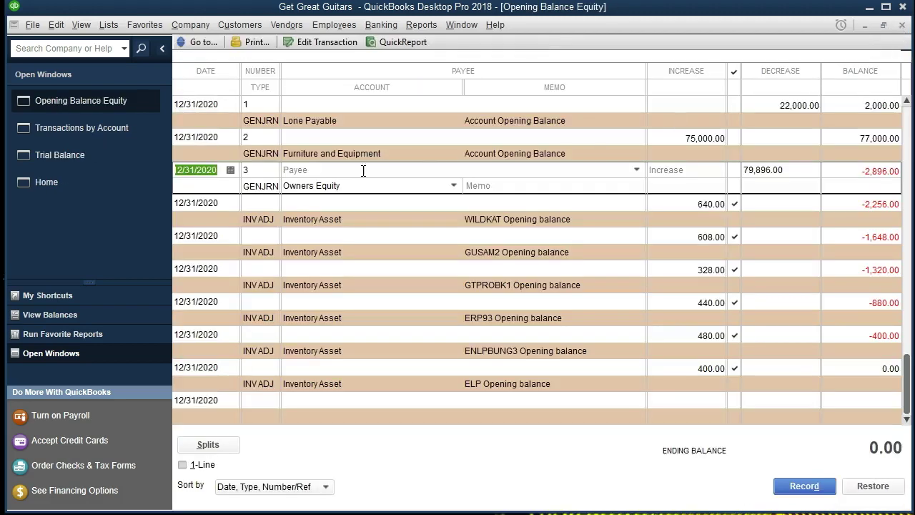
pyautogui.click(902, 27)
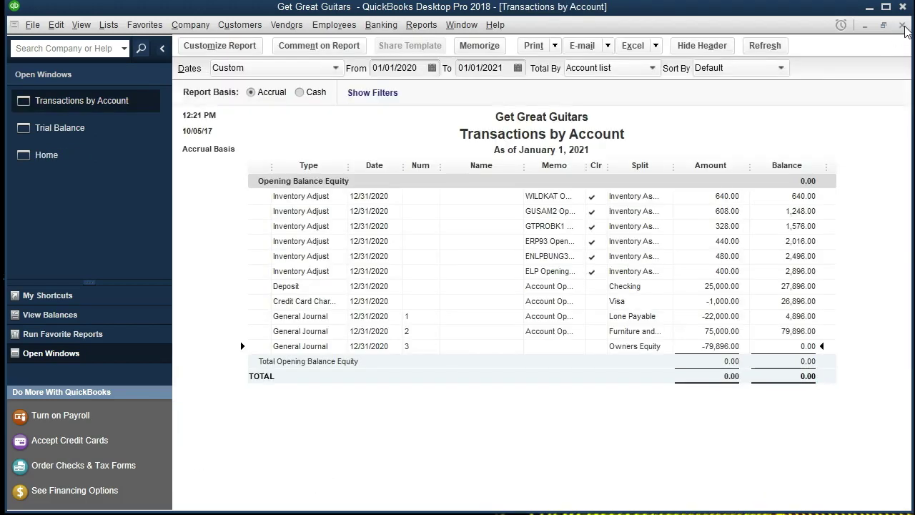
pyautogui.click(902, 25)
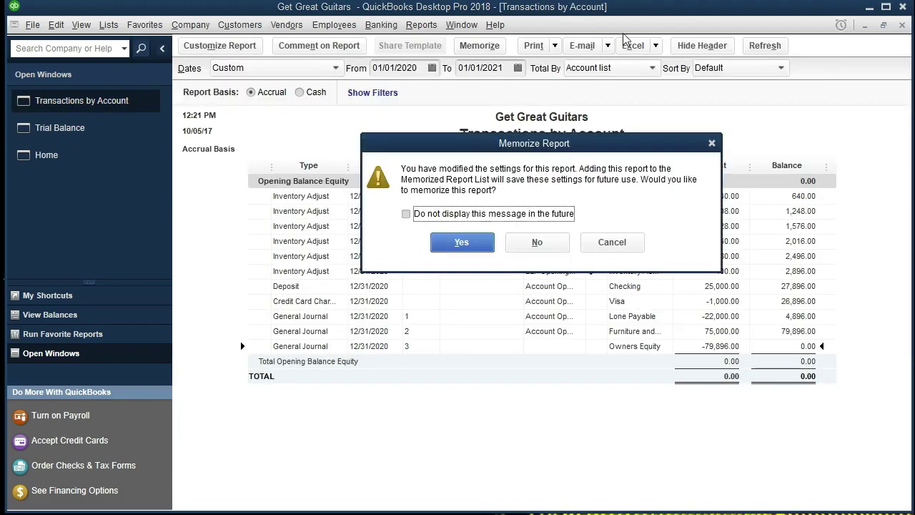
pyautogui.click(406, 215)
pyautogui.click(543, 246)
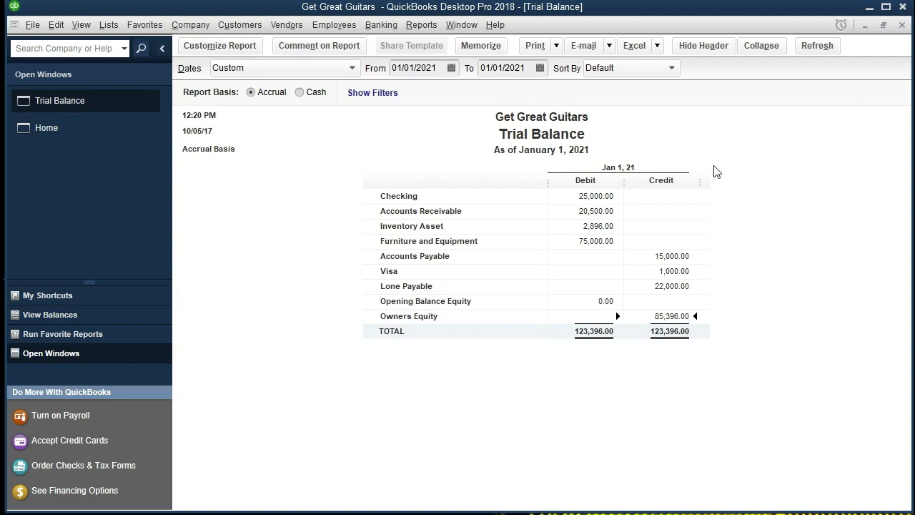
# Export the Trial Balance to Excel as a new worksheet in the existing Section 6 workbook
pyautogui.click(661, 50)
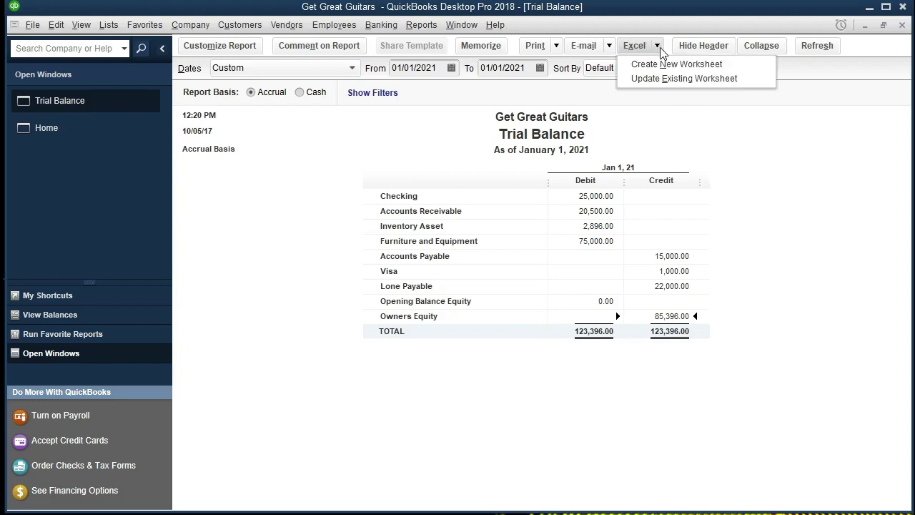
pyautogui.click(743, 65)
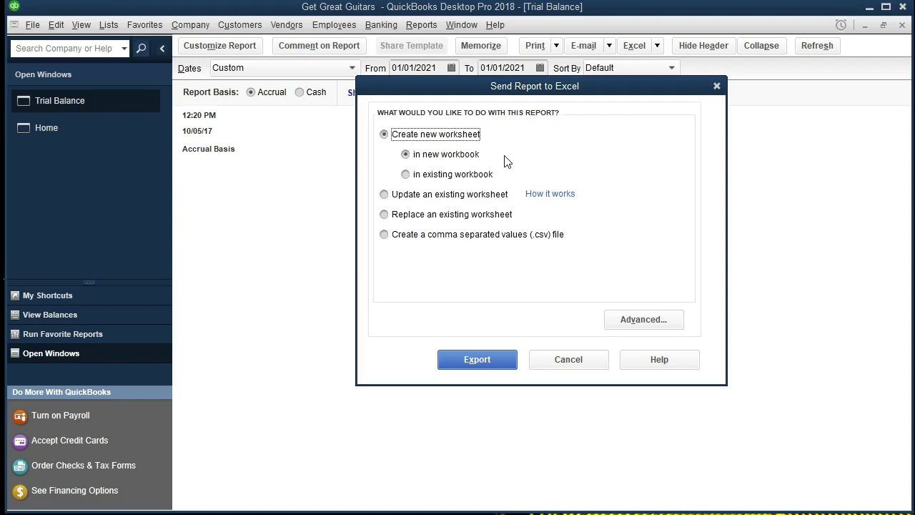
pyautogui.click(406, 175)
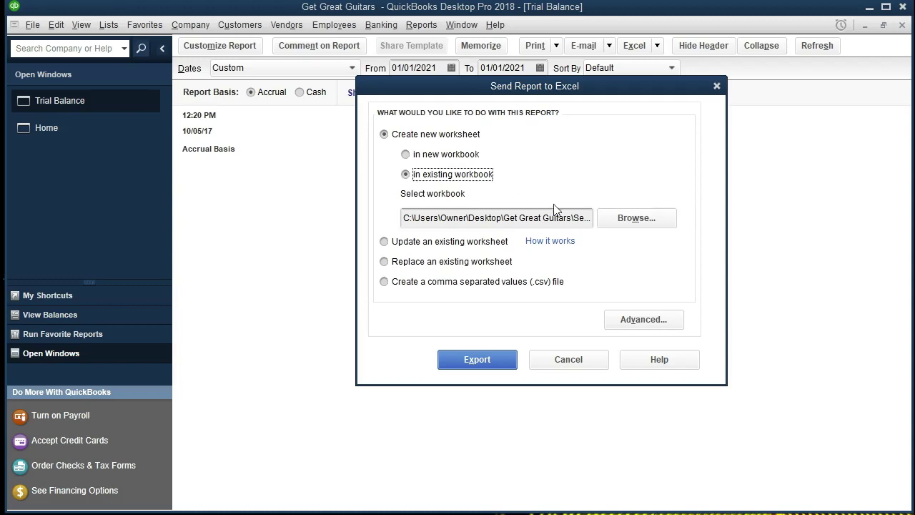
pyautogui.click(654, 227)
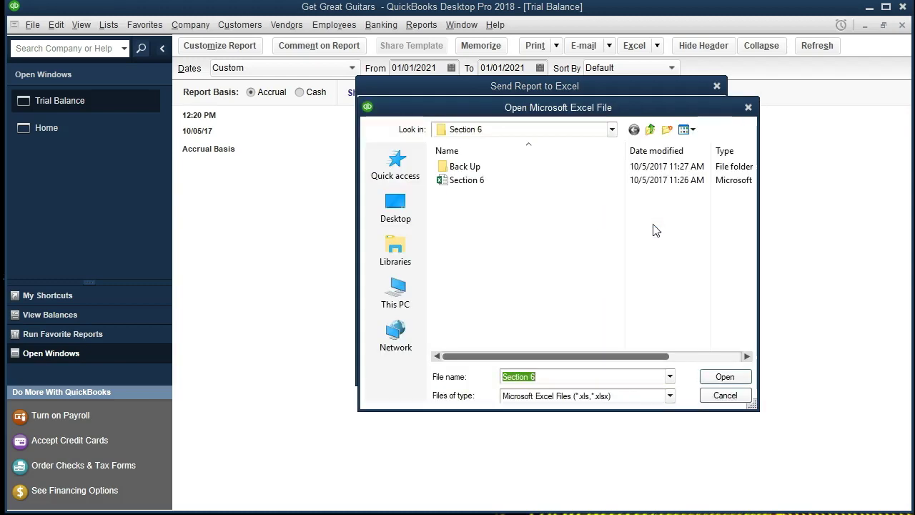
pyautogui.doubleClick(468, 182)
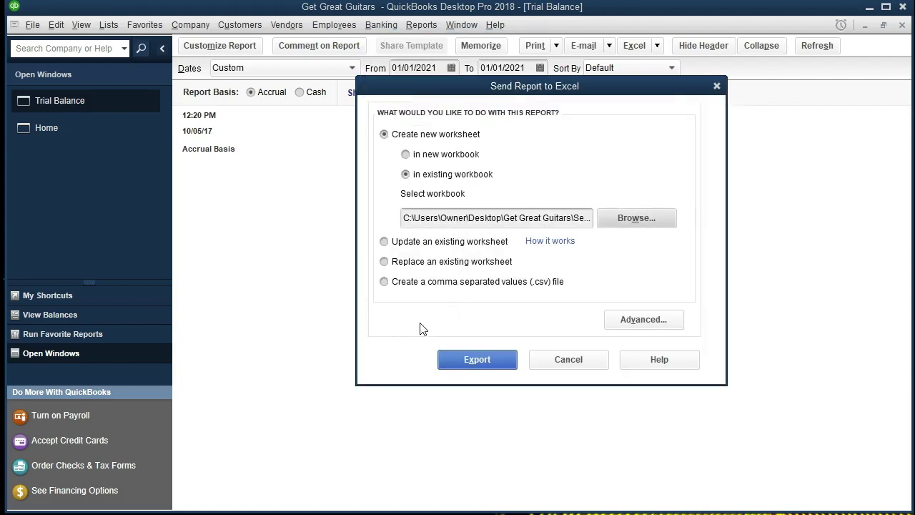
pyautogui.click(445, 359)
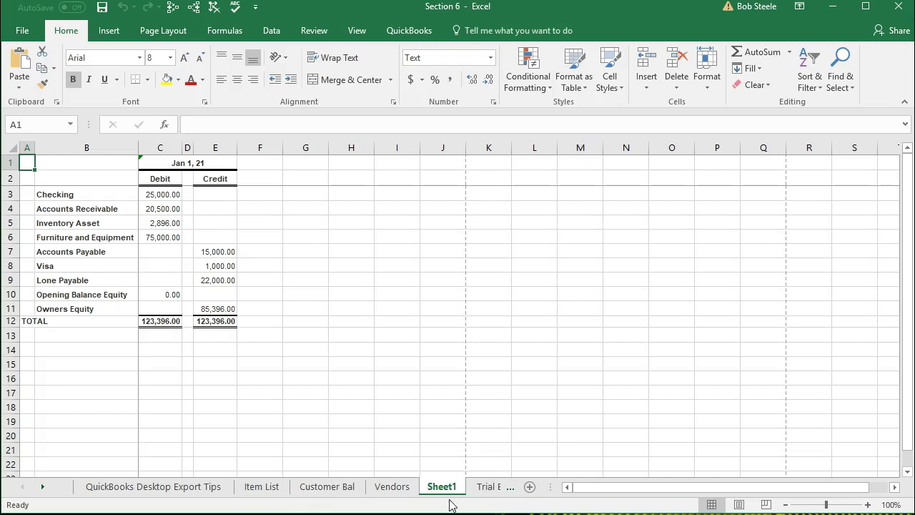
# Move the exported Sheet1 after the Trial Bal Beg Bal sheet and rename it Trial Bal Adj
pyautogui.moveTo(440, 492)
pyautogui.mouseDown()
pyautogui.moveTo(513, 482)
pyautogui.moveTo(408, 486)
pyautogui.mouseUp()
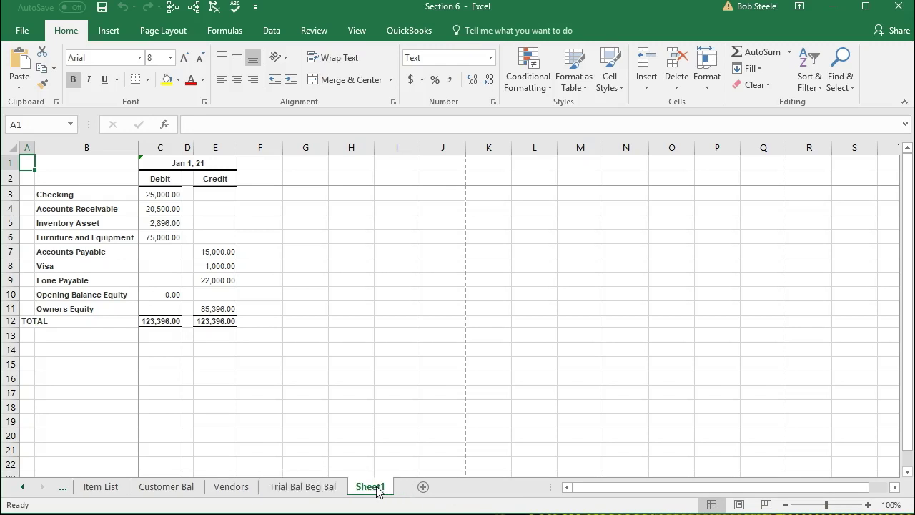
pyautogui.doubleClick(371, 487)
pyautogui.write('Tri')
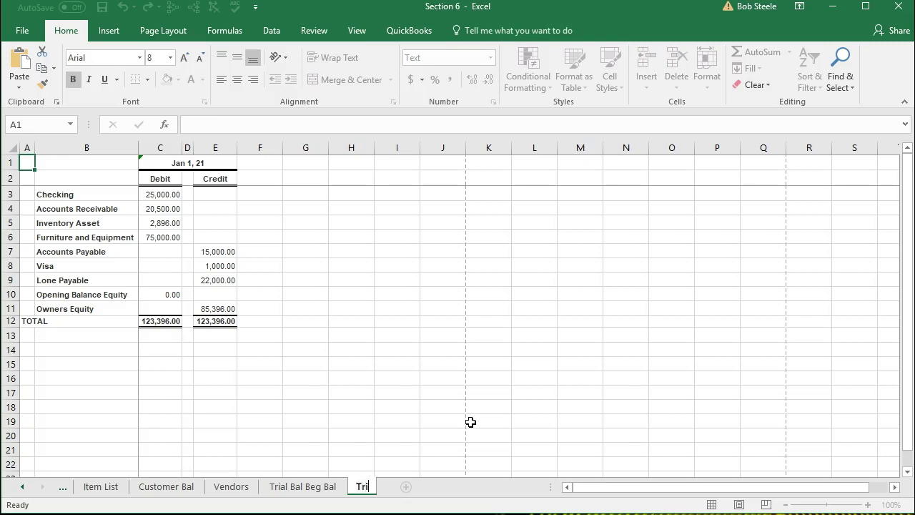
pyautogui.write('al Bal ')
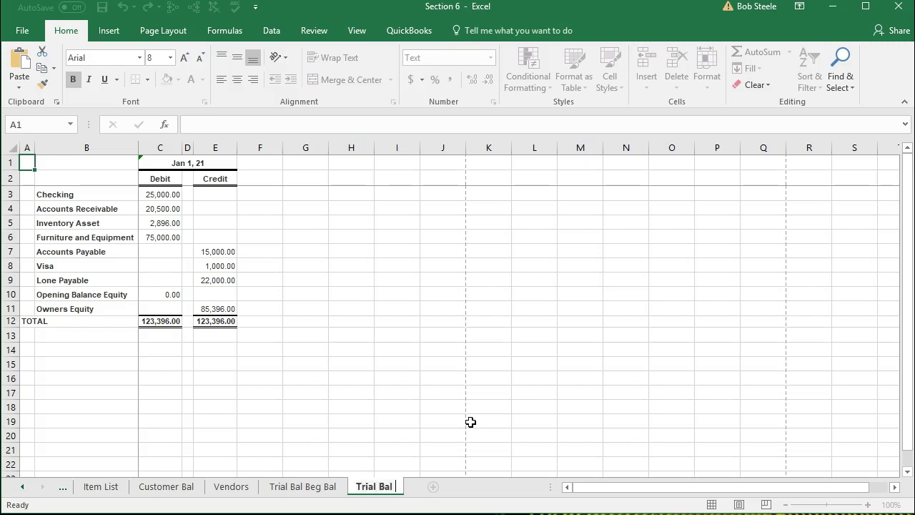
pyautogui.write('Adj')
pyautogui.click(406, 362)
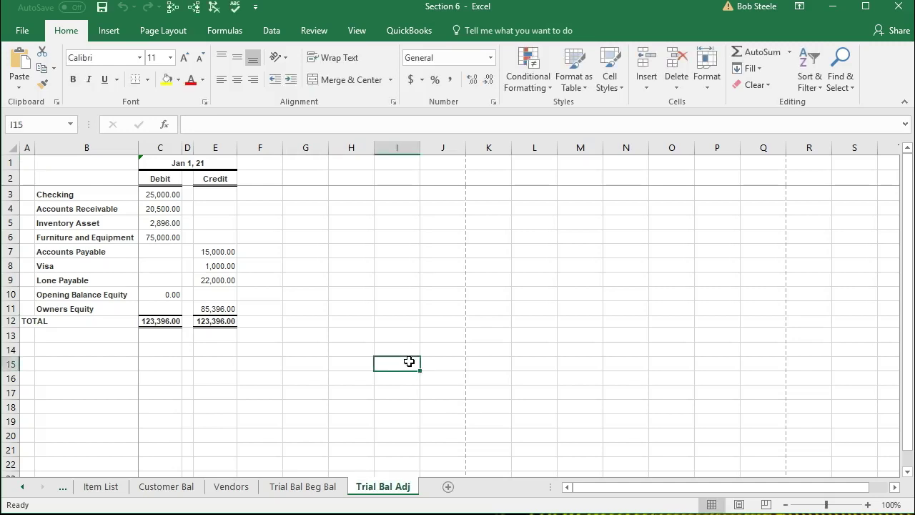
# Compare the Trial Bal Beg Bal sheet with the Trial Bal Adj sheet, checking the Opening Balance Equity amount
pyautogui.click(318, 489)
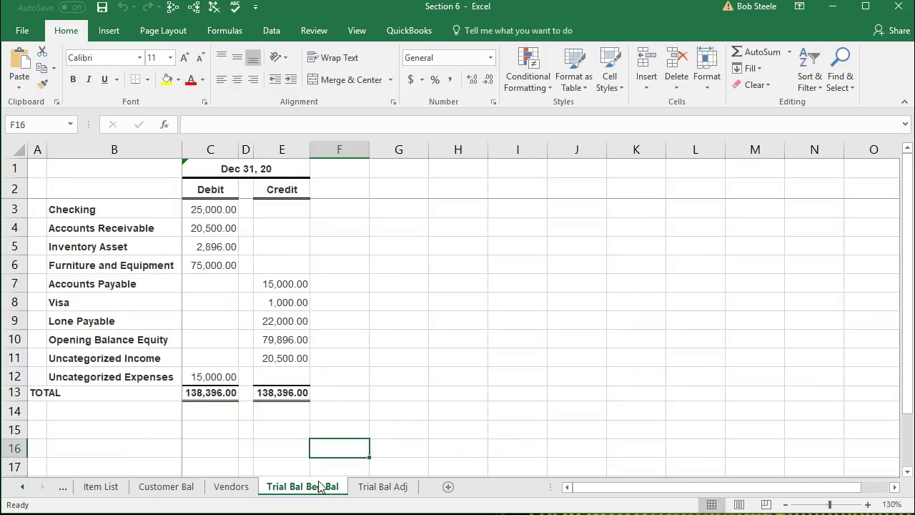
pyautogui.click(376, 488)
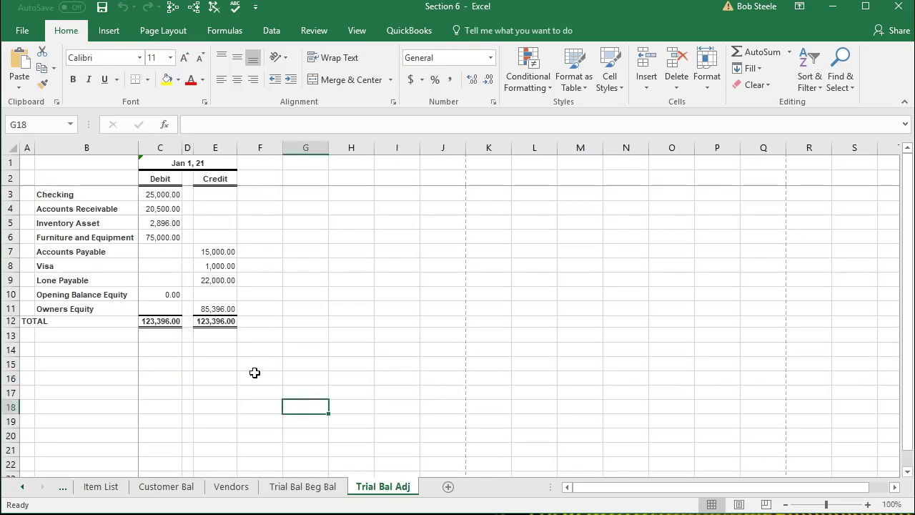
pyautogui.click(169, 293)
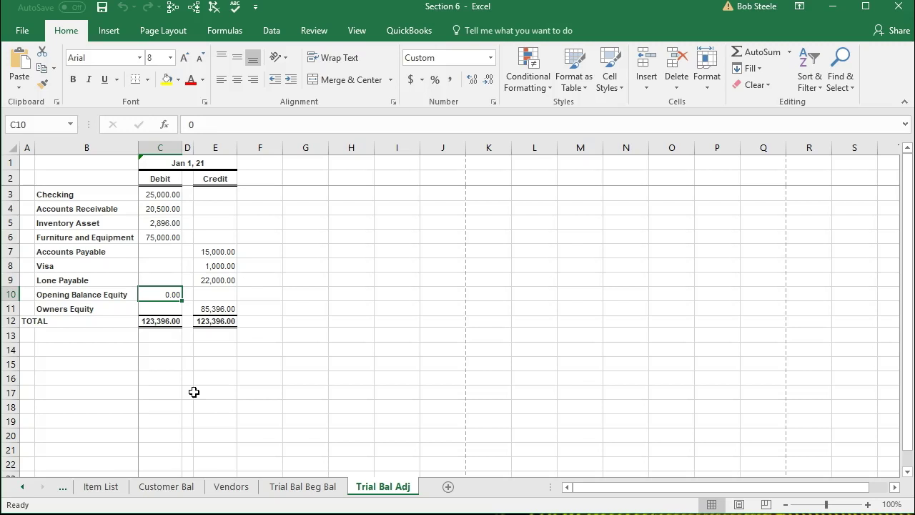
pyautogui.scroll(2, 193, 391)
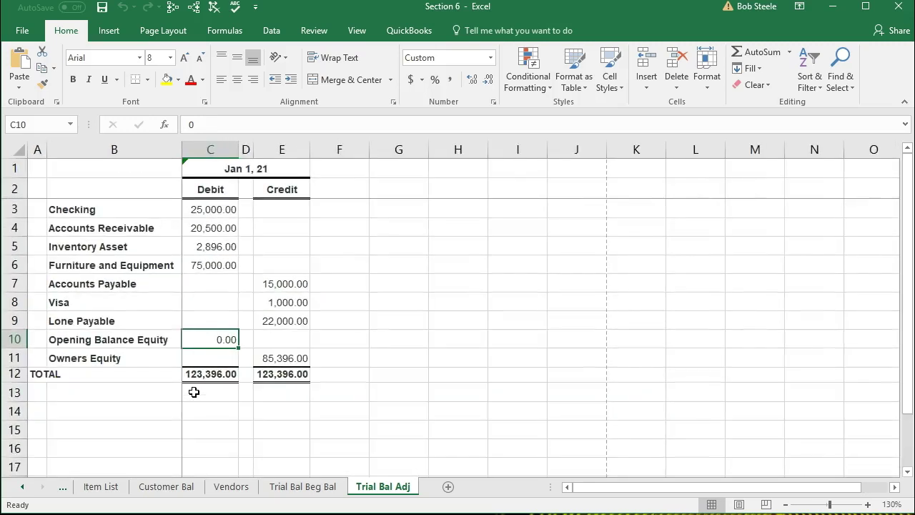
pyautogui.click(868, 505)
pyautogui.click(867, 504)
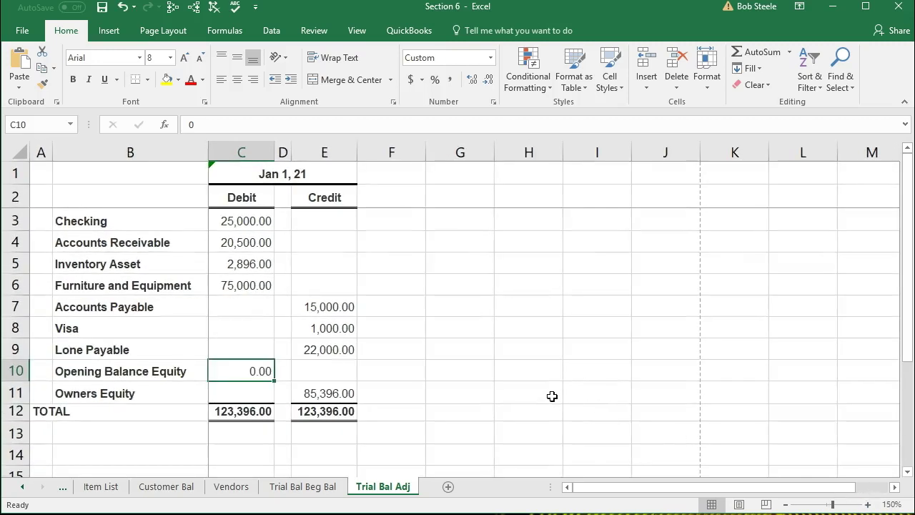
pyautogui.click(548, 371)
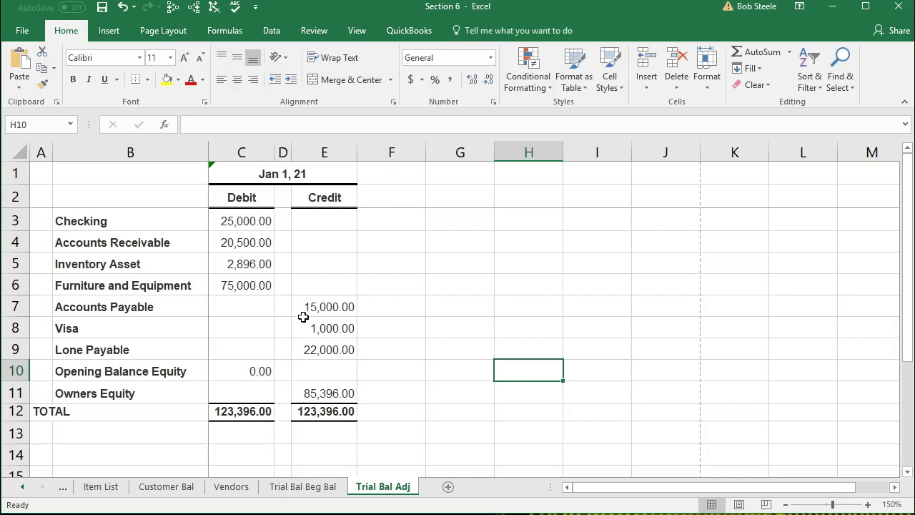
# Review the Checking, Opening Balance Equity and Owners Equity rows on the Trial Bal Adj sheet
pyautogui.click(191, 371)
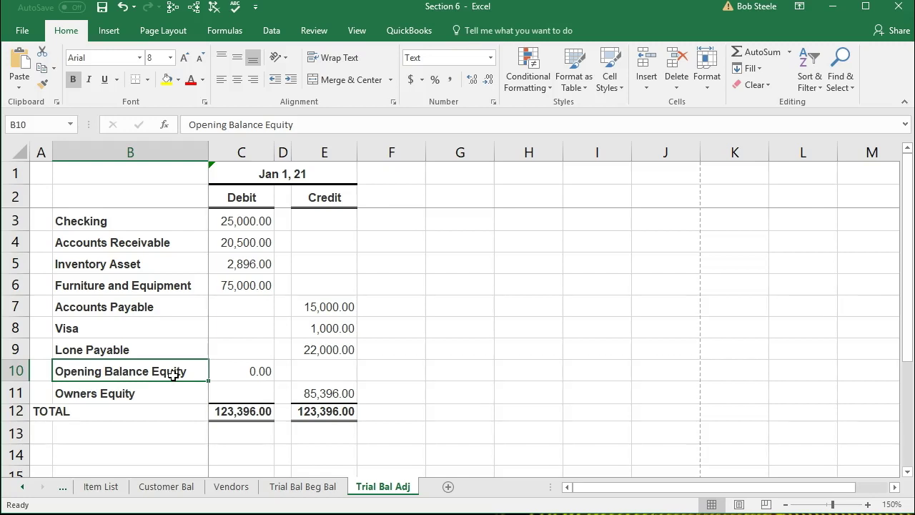
pyautogui.click(148, 221)
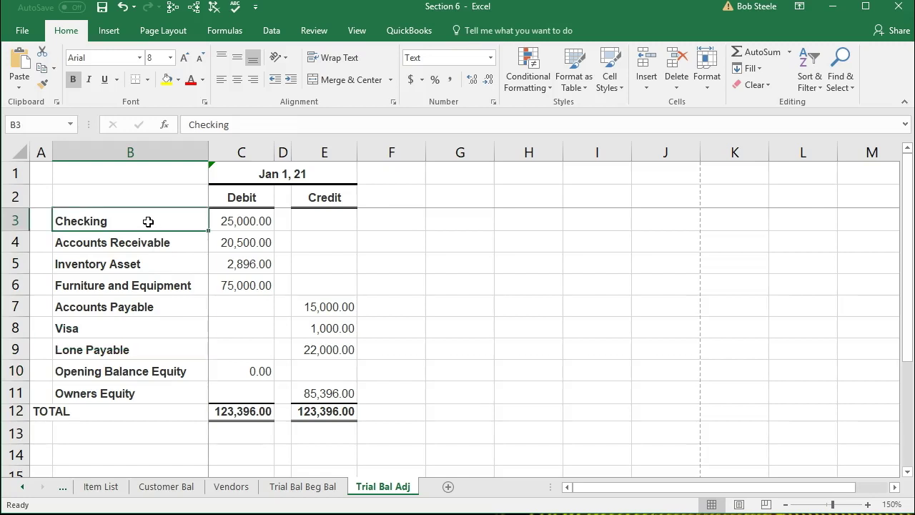
pyautogui.click(140, 372)
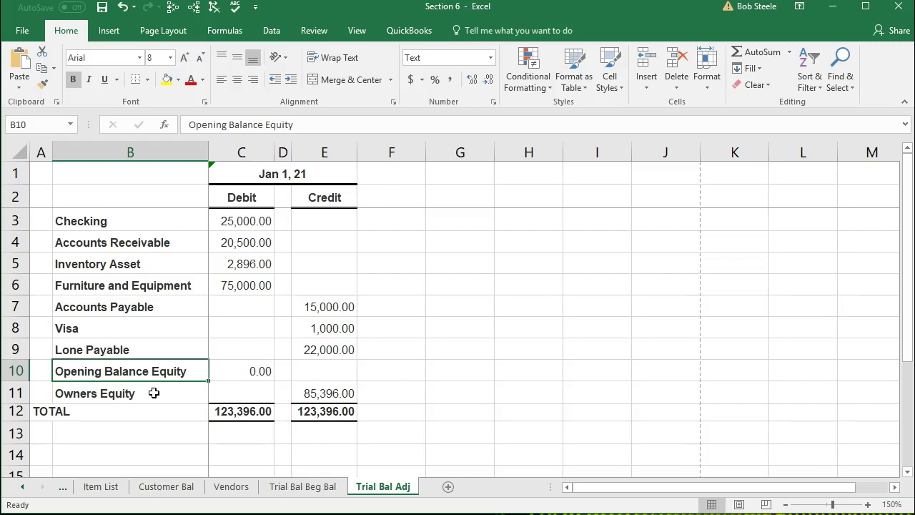
pyautogui.click(154, 393)
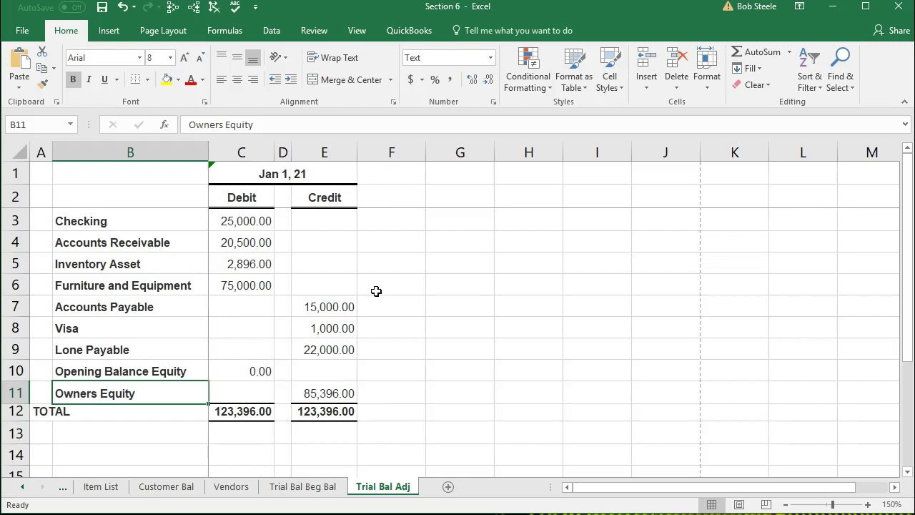
pyautogui.click(398, 378)
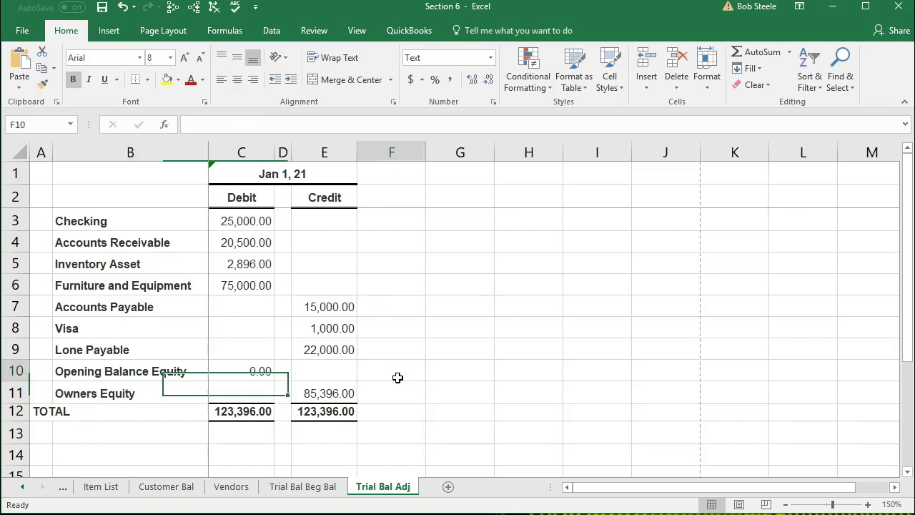